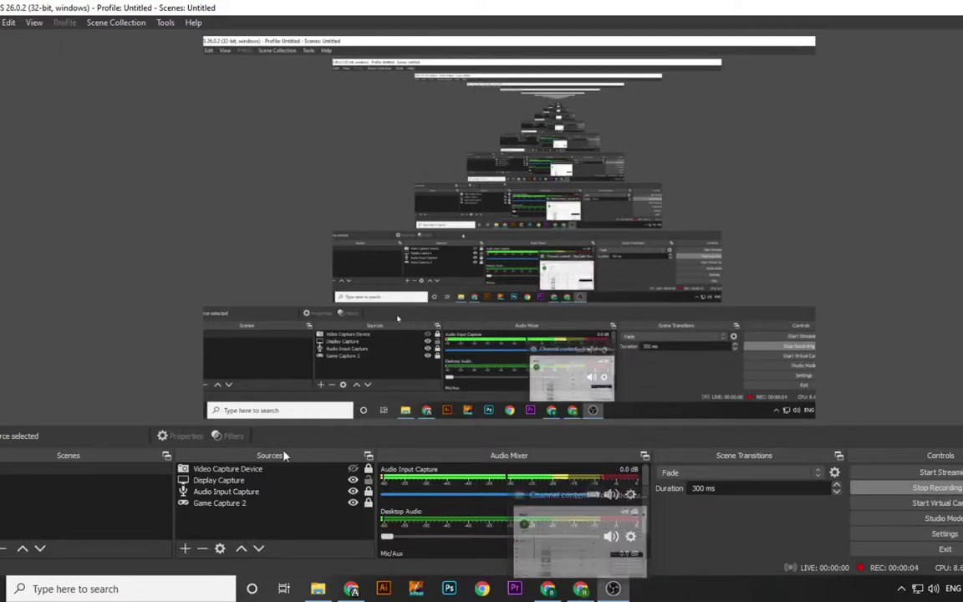
# Bring the browser with the Canva home page to the front while OBS keeps recording.
pyautogui.click(351, 588)
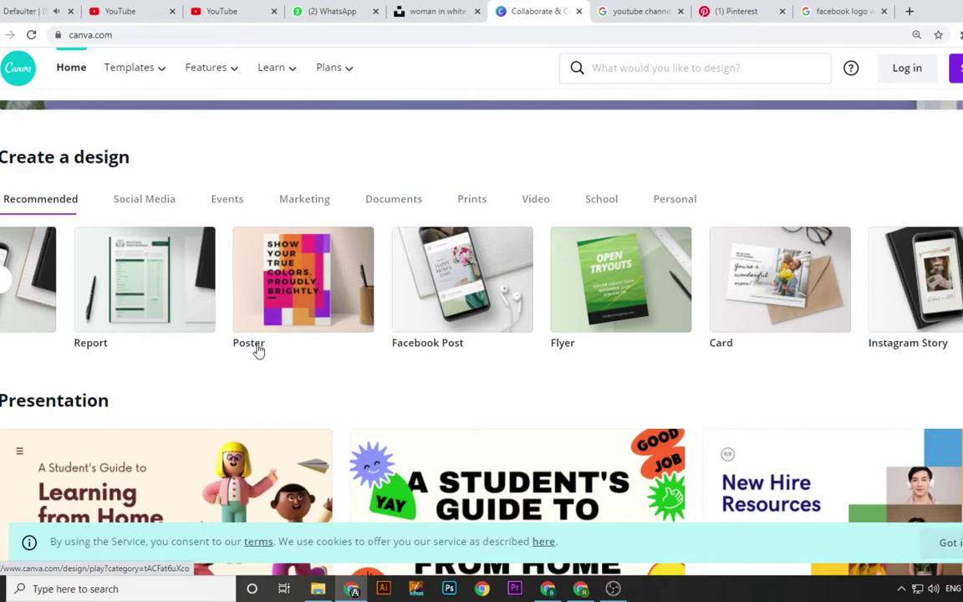
# Start a new blank Poster design from the Create a design tiles.
pyautogui.click(257, 351)
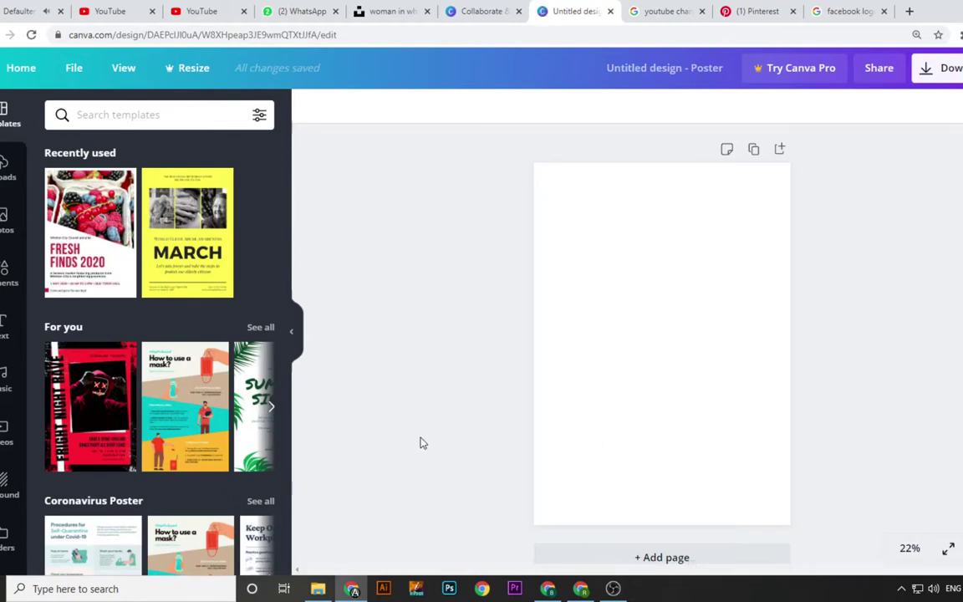
# Browse the Templates panel and apply the yellow MARCH template from Recently used.
pyautogui.scroll(-2, 281, 318)
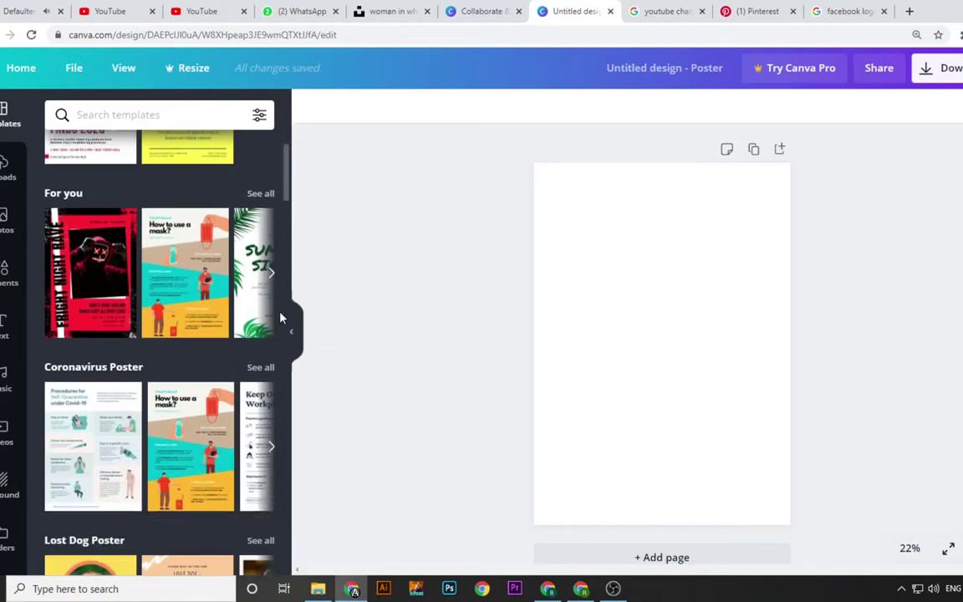
pyautogui.scroll(-2, 281, 317)
pyautogui.scroll(-1, 281, 317)
pyautogui.scroll(-1, 281, 318)
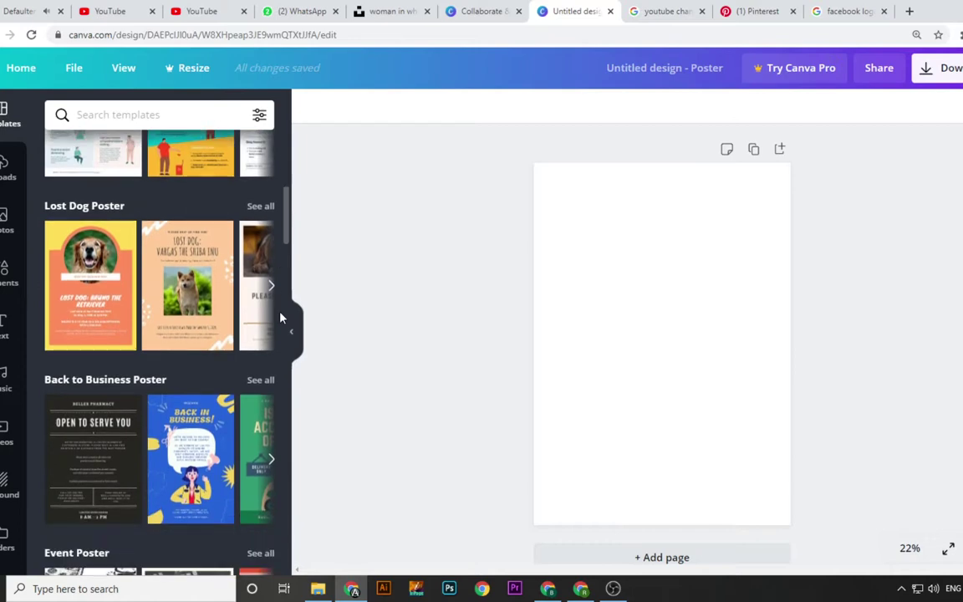
pyautogui.scroll(1, 281, 309)
pyautogui.scroll(3, 280, 306)
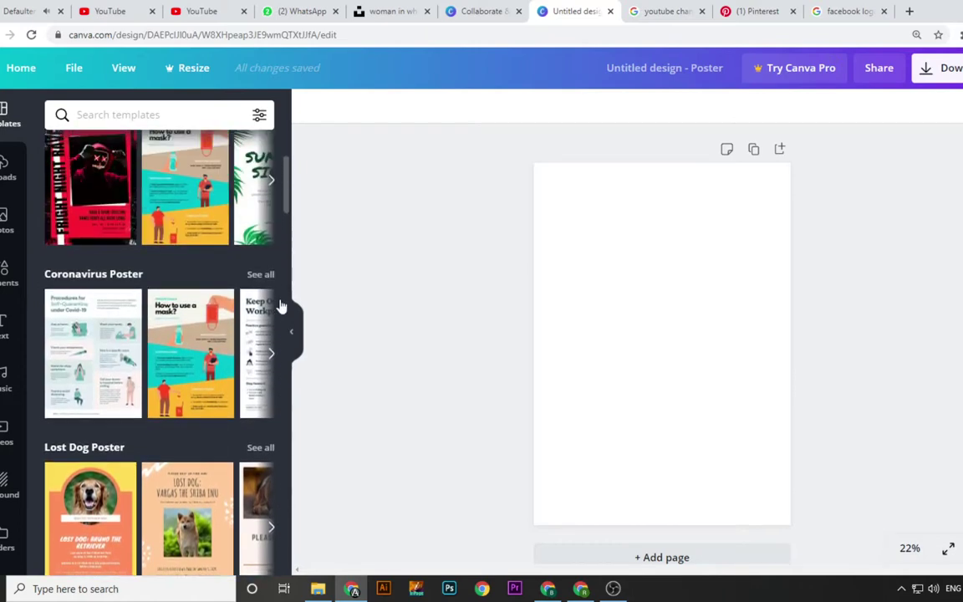
pyautogui.scroll(2, 280, 305)
pyautogui.scroll(1, 281, 303)
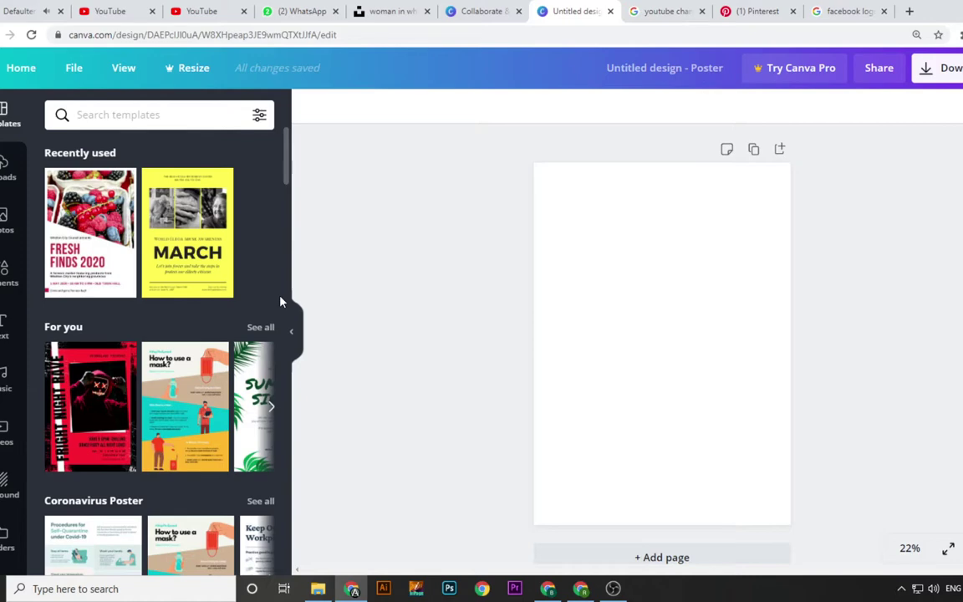
pyautogui.moveTo(188, 234)
pyautogui.click(195, 249)
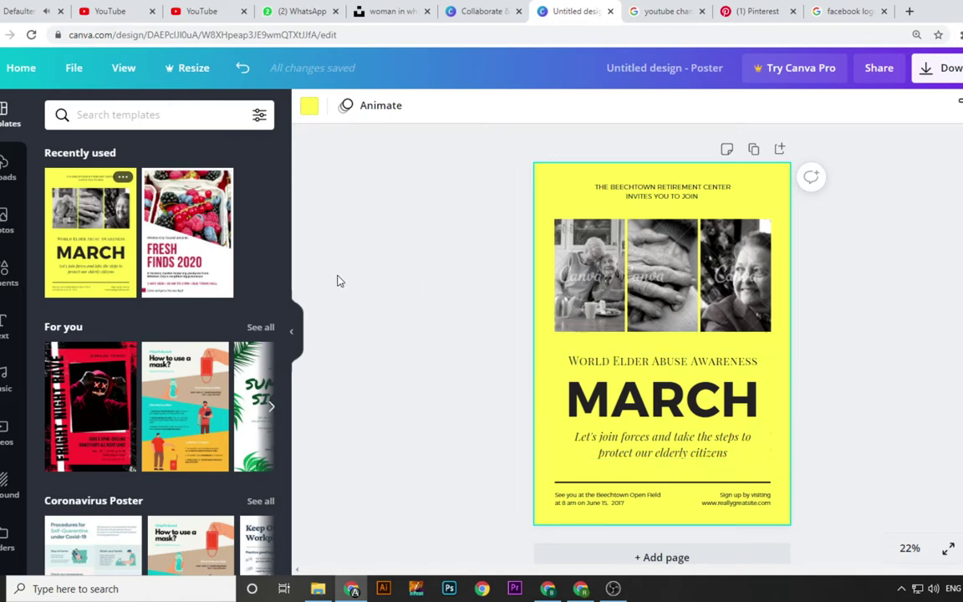
# Swap the design for the Fresh Finds 2020 farmers-market template and clear the selection.
pyautogui.click(222, 230)
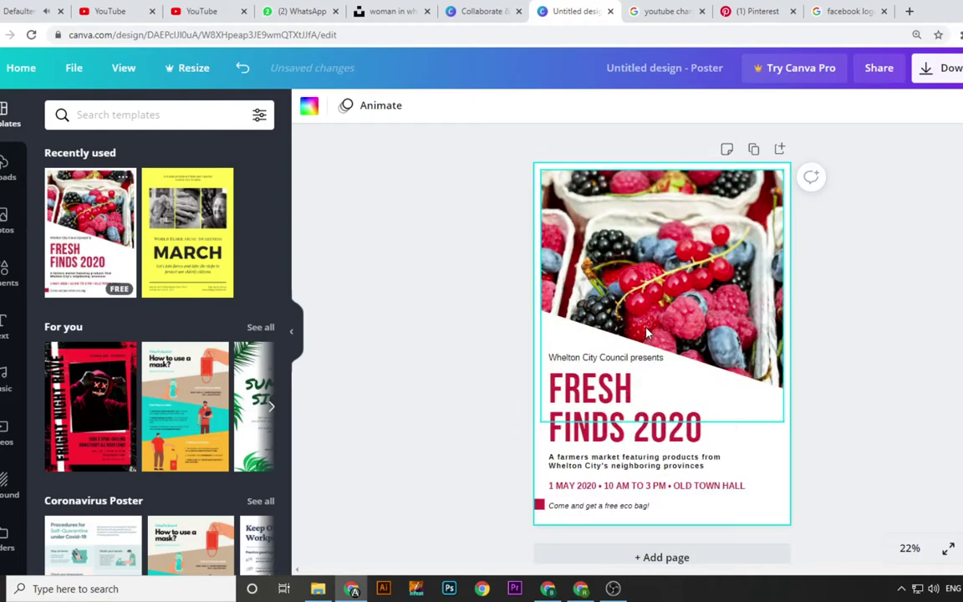
pyautogui.click(864, 373)
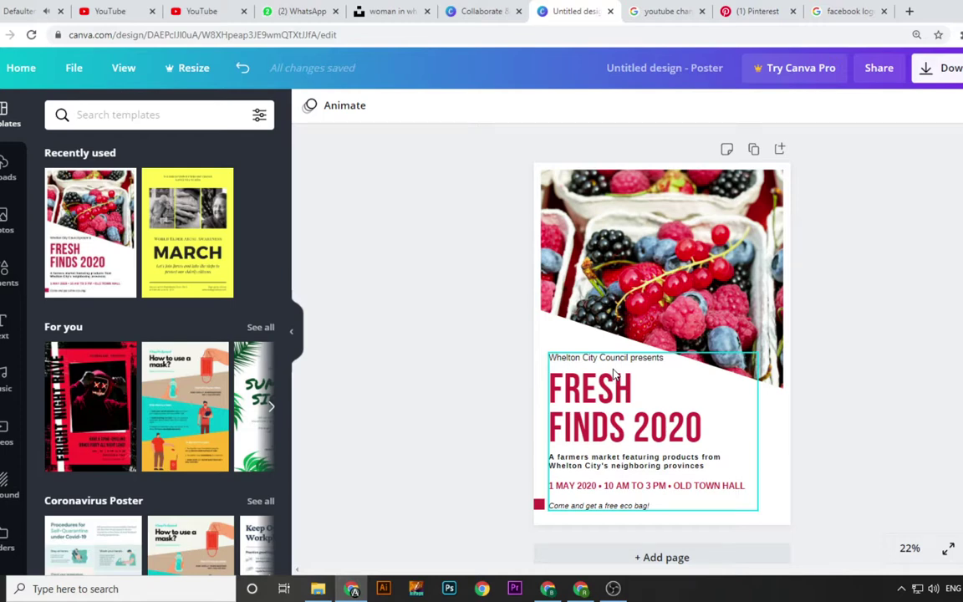
# Delete the farmers-market description, the date line and the free eco-bag line.
pyautogui.click(663, 460)
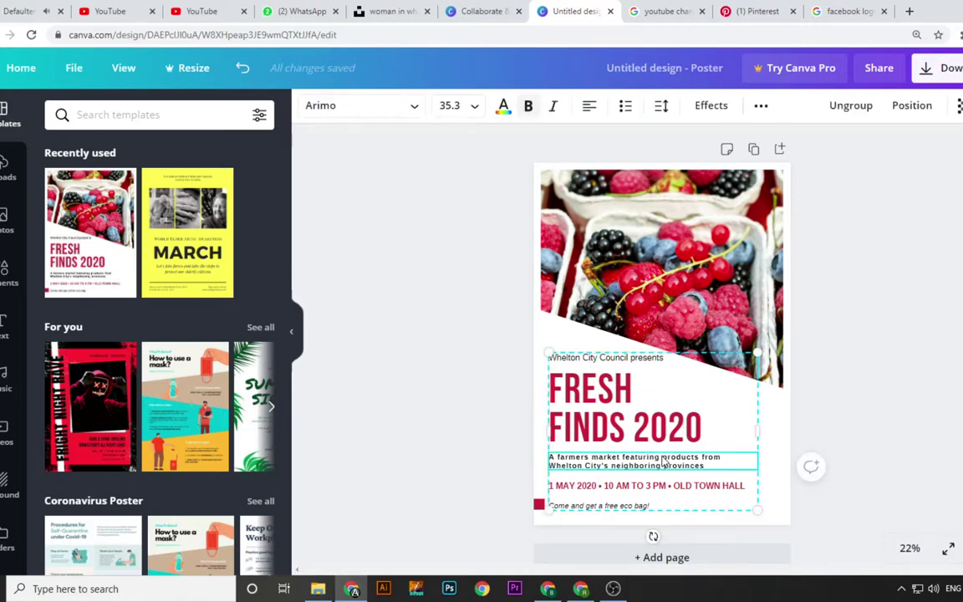
pyautogui.press('Delete')
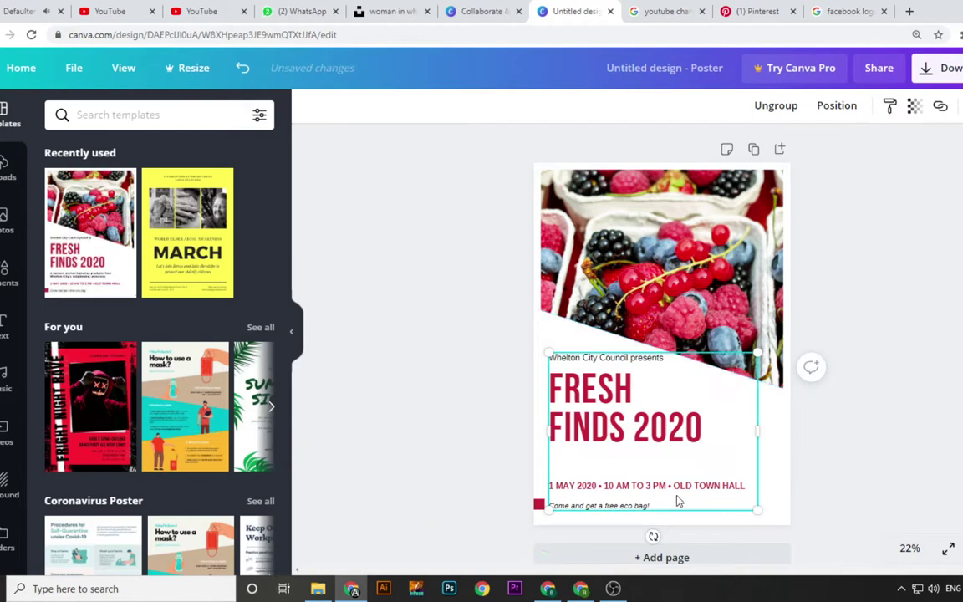
pyautogui.click(686, 492)
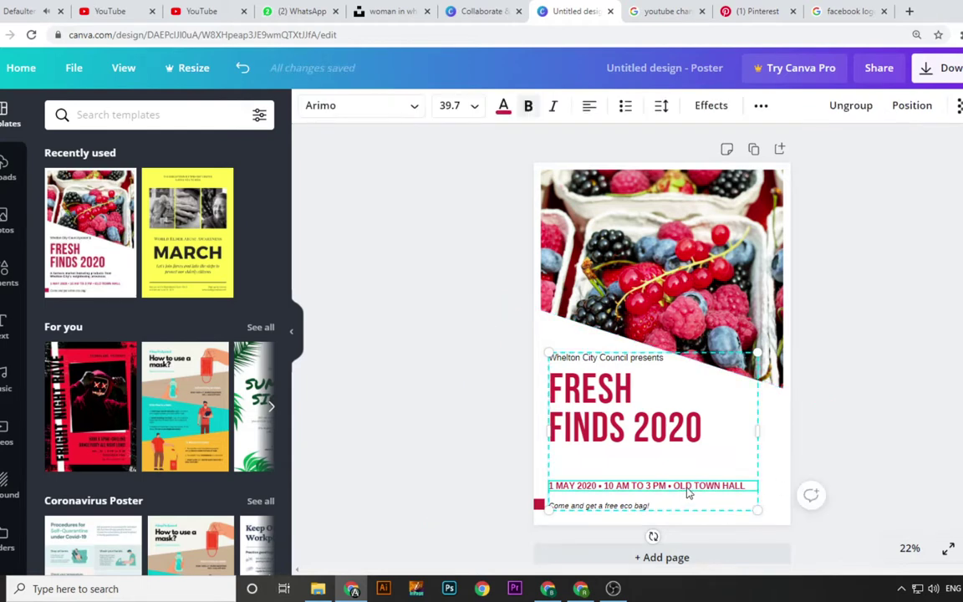
pyautogui.press('Delete')
pyautogui.click(642, 508)
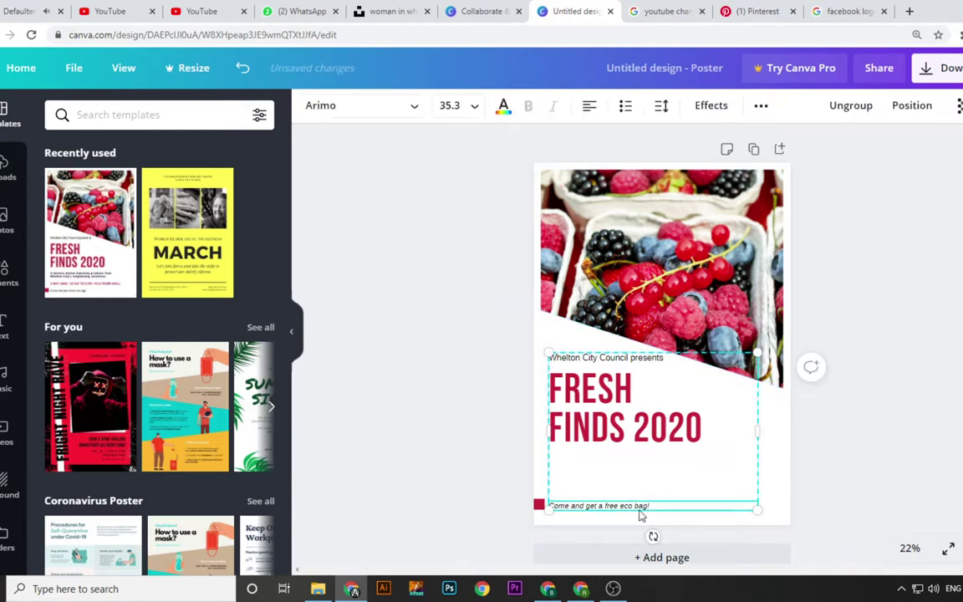
pyautogui.press('Delete')
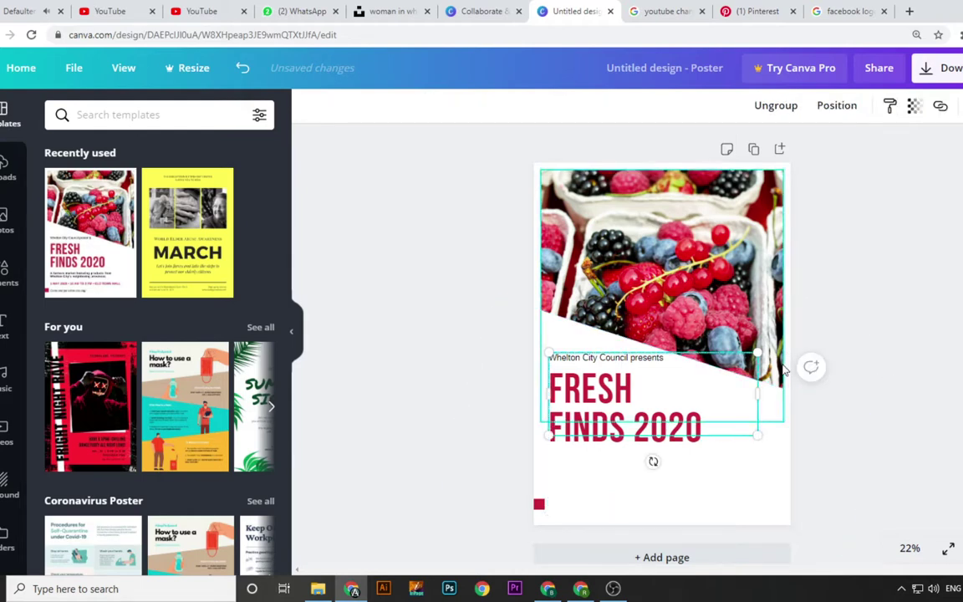
# Move the FRESH FINDS 2020 heading lower, enlarge it to size 254, and nudge it into place.
pyautogui.click(889, 417)
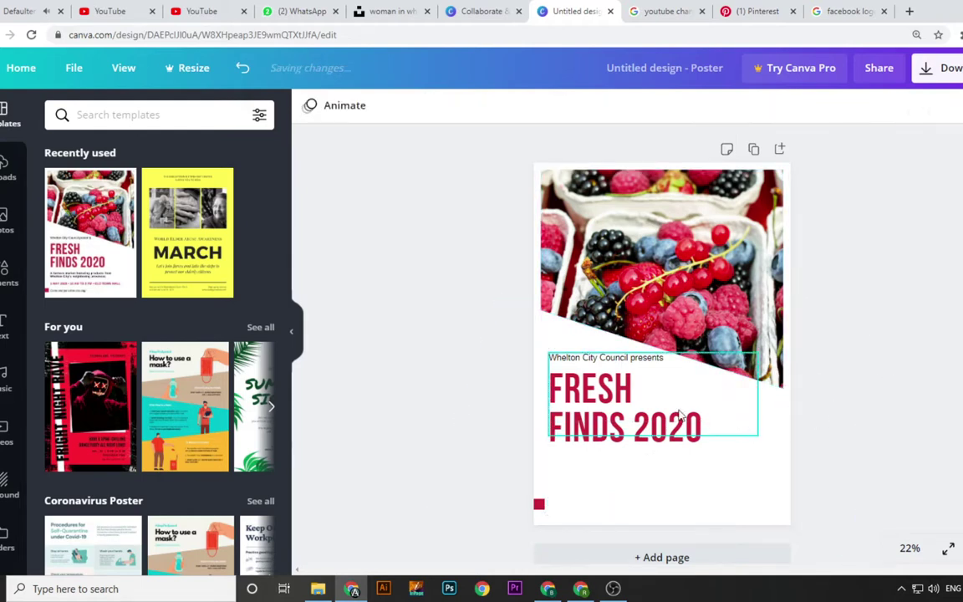
pyautogui.moveTo(683, 405); pyautogui.dragTo(670, 442)
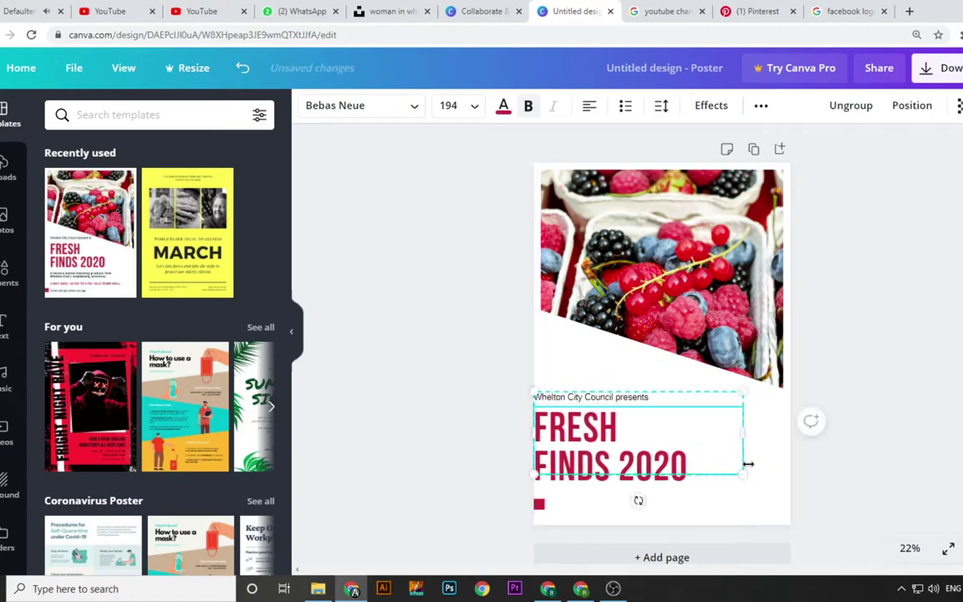
pyautogui.moveTo(742, 475)
pyautogui.mouseDown()
pyautogui.moveTo(789, 500)
pyautogui.moveTo(852, 512)
pyautogui.moveTo(810, 491)
pyautogui.mouseUp()
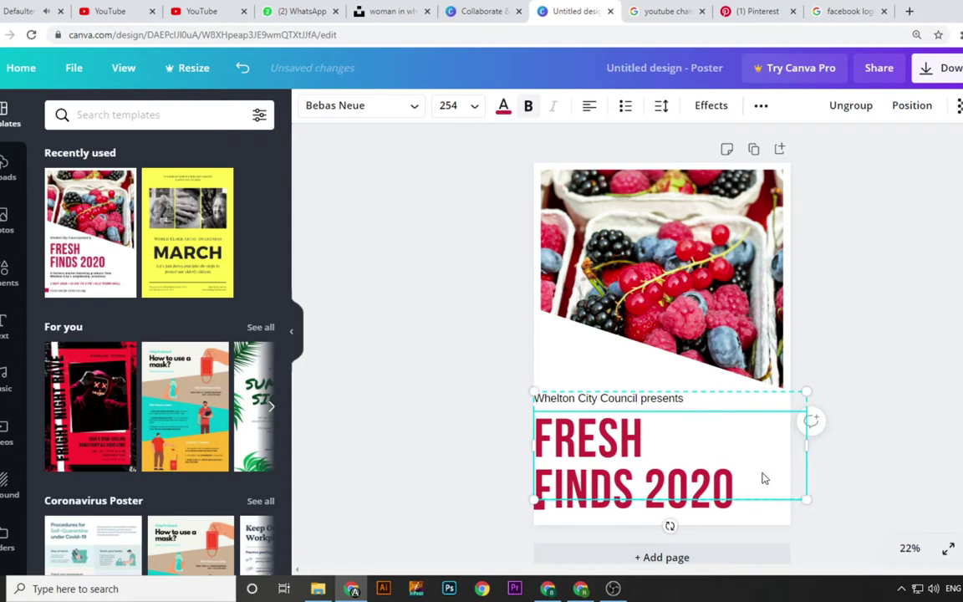
pyautogui.moveTo(635, 459); pyautogui.dragTo(635, 476)
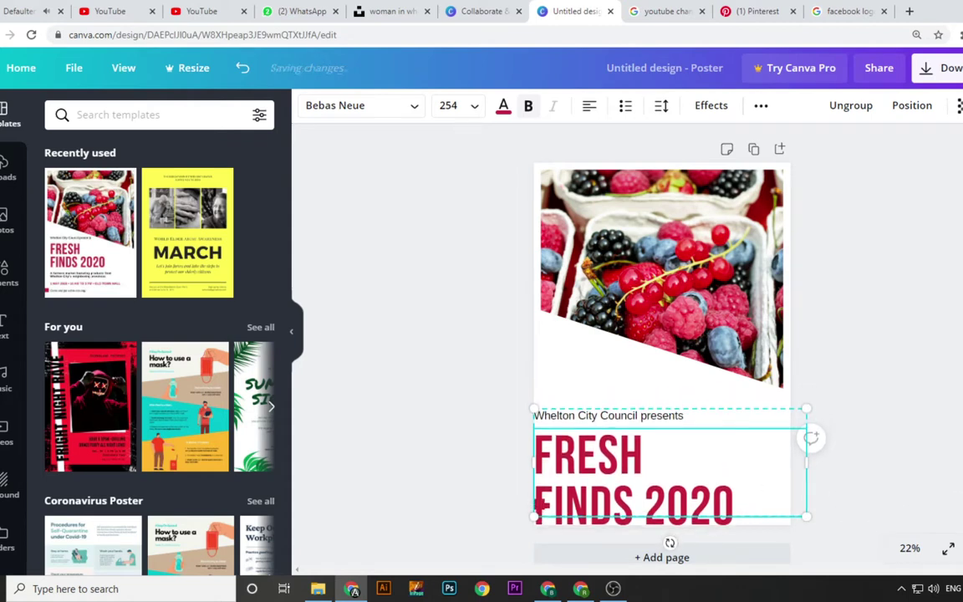
pyautogui.press('Escape')
pyautogui.click(723, 470)
pyautogui.press('Right')
pyautogui.press('Right')
pyautogui.press('Right')
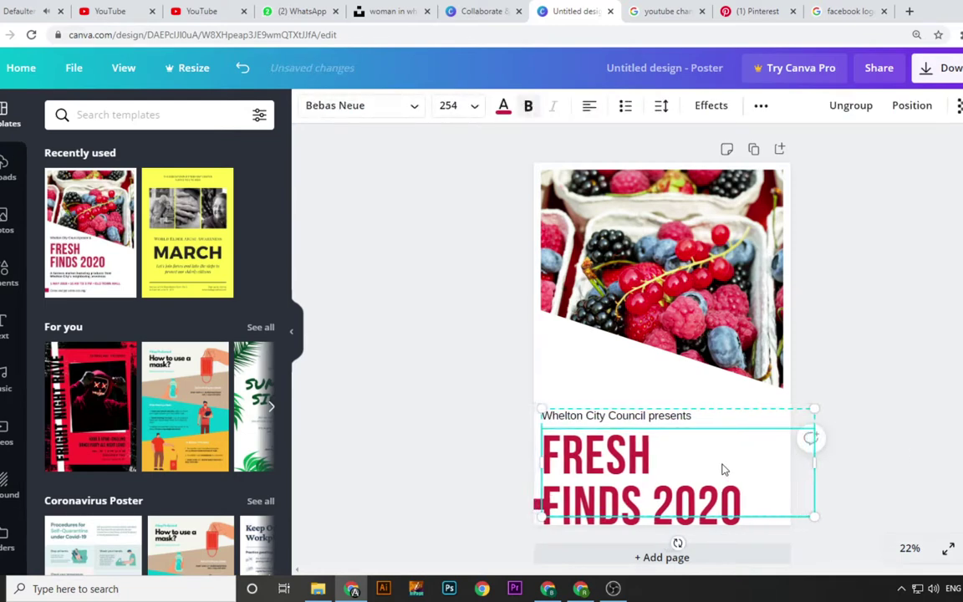
pyautogui.press('Left')
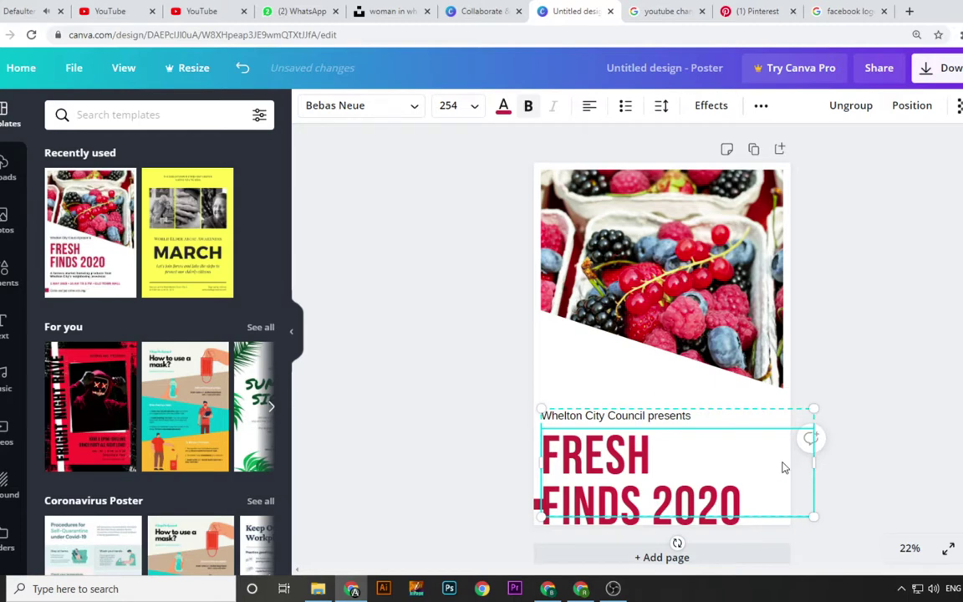
# Shift the heading group right and delete the small red square at the lower left.
pyautogui.click(903, 434)
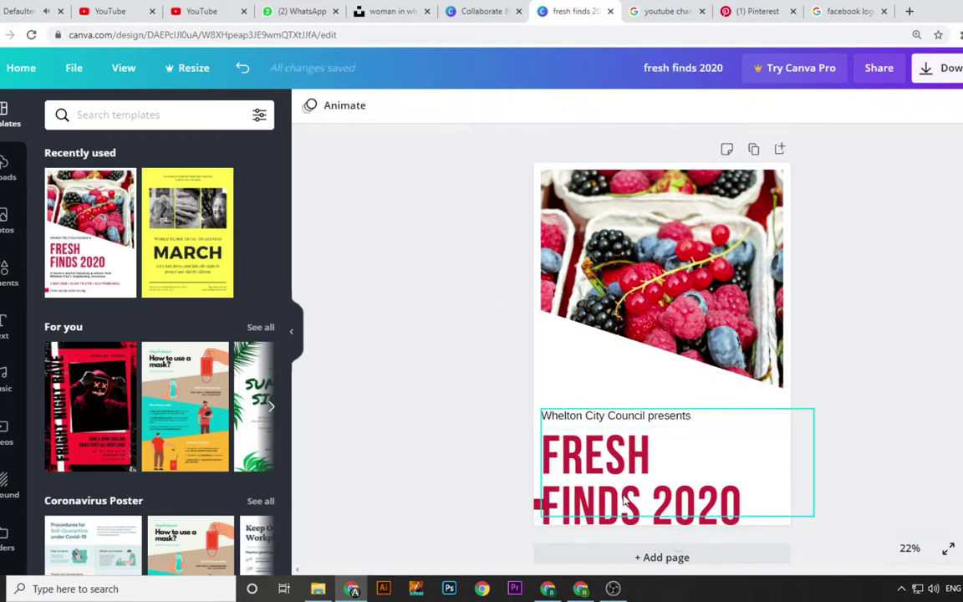
pyautogui.moveTo(637, 435); pyautogui.dragTo(724, 436)
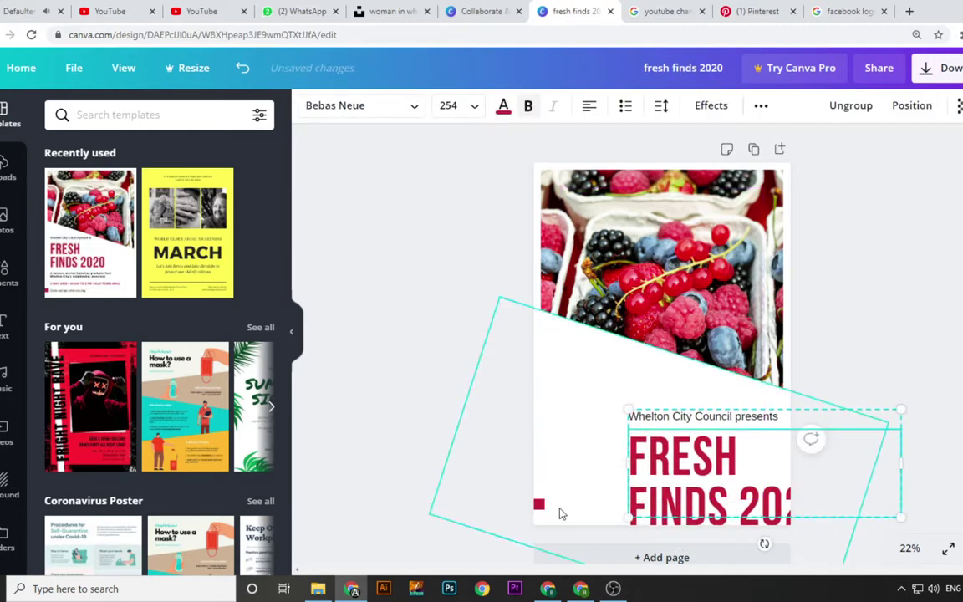
pyautogui.click(538, 505)
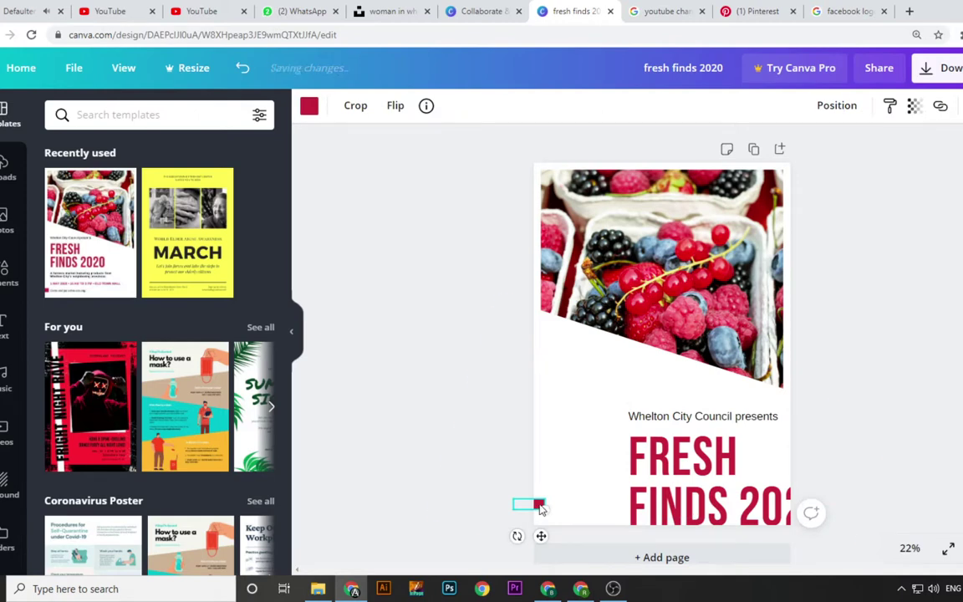
pyautogui.press('Delete')
# Move the council/heading text group left onto the page and up, aligned beneath the photo.
pyautogui.click(715, 480)
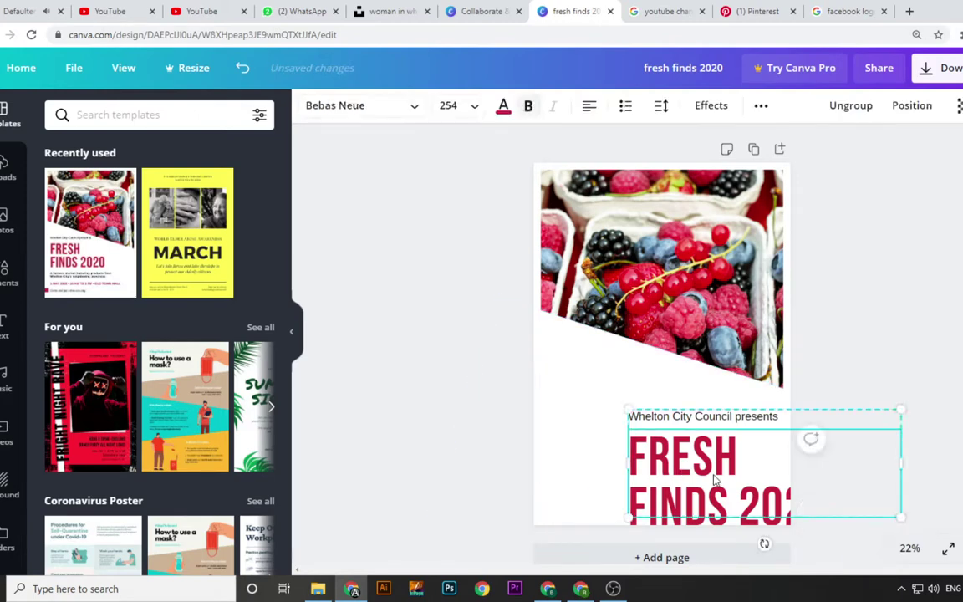
pyautogui.moveTo(715, 476)
pyautogui.mouseDown()
pyautogui.moveTo(604, 474)
pyautogui.moveTo(602, 485)
pyautogui.mouseUp()
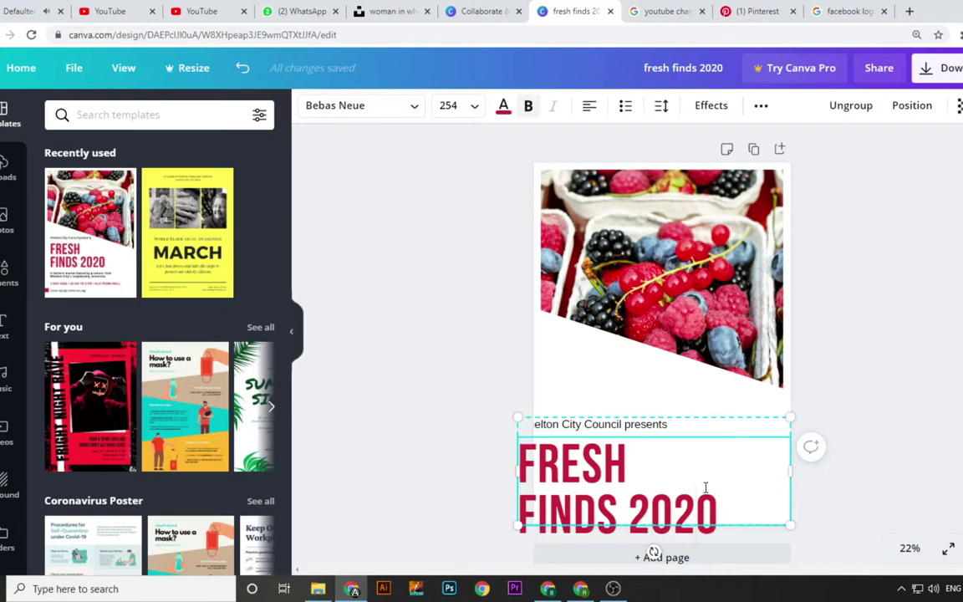
pyautogui.click(851, 481)
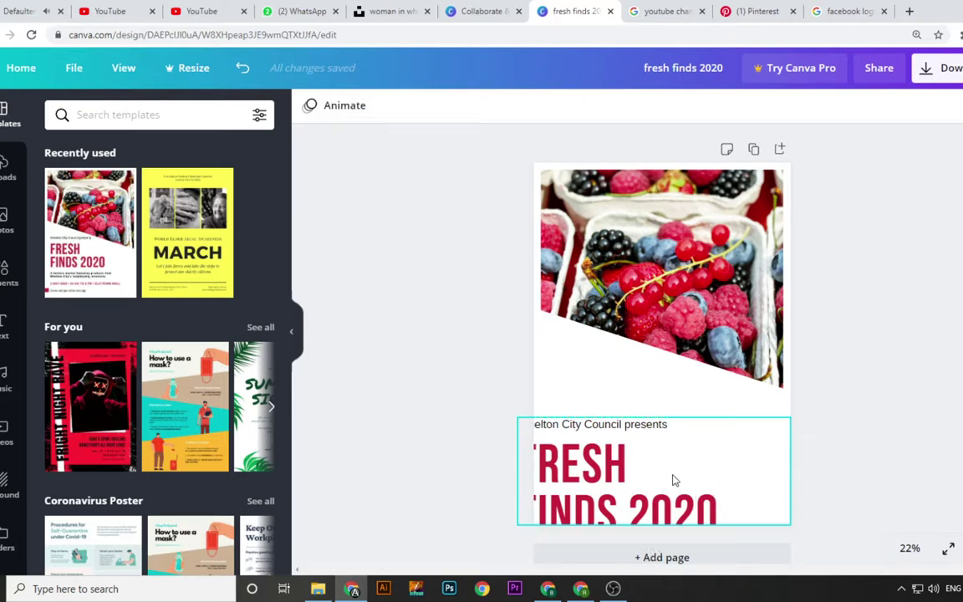
pyautogui.moveTo(673, 479)
pyautogui.mouseDown()
pyautogui.moveTo(677, 462)
pyautogui.moveTo(701, 468)
pyautogui.moveTo(695, 463)
pyautogui.mouseUp()
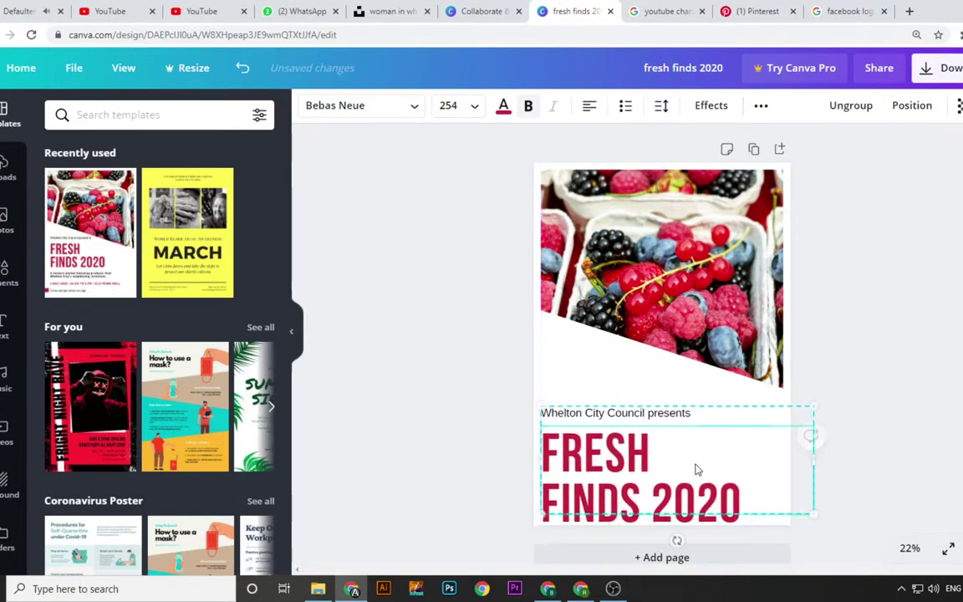
pyautogui.click(874, 472)
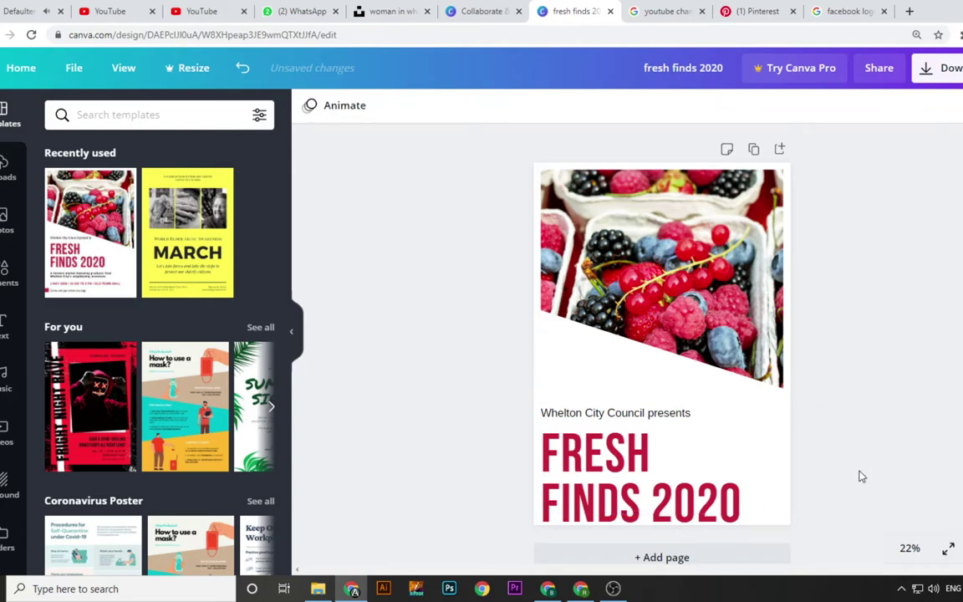
pyautogui.click(615, 589)
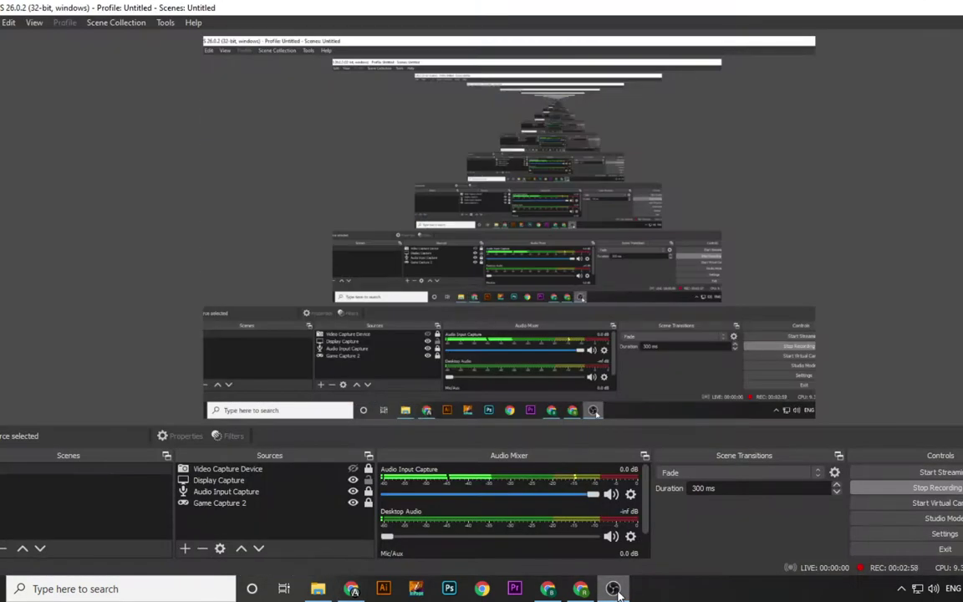
pyautogui.click(615, 589)
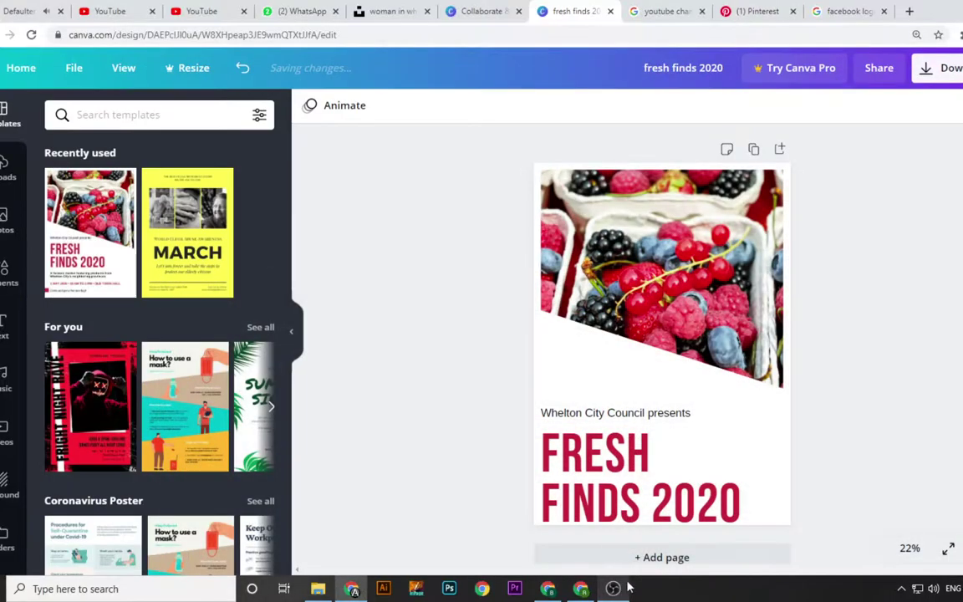
# Select the berries photo and show the Uploads list of previously uploaded images.
pyautogui.click(735, 309)
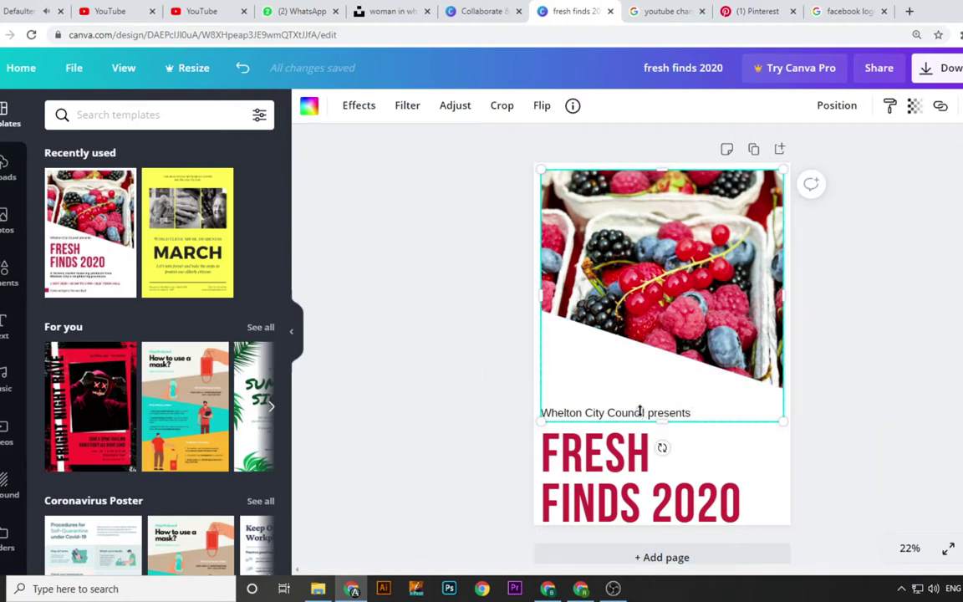
pyautogui.click(837, 418)
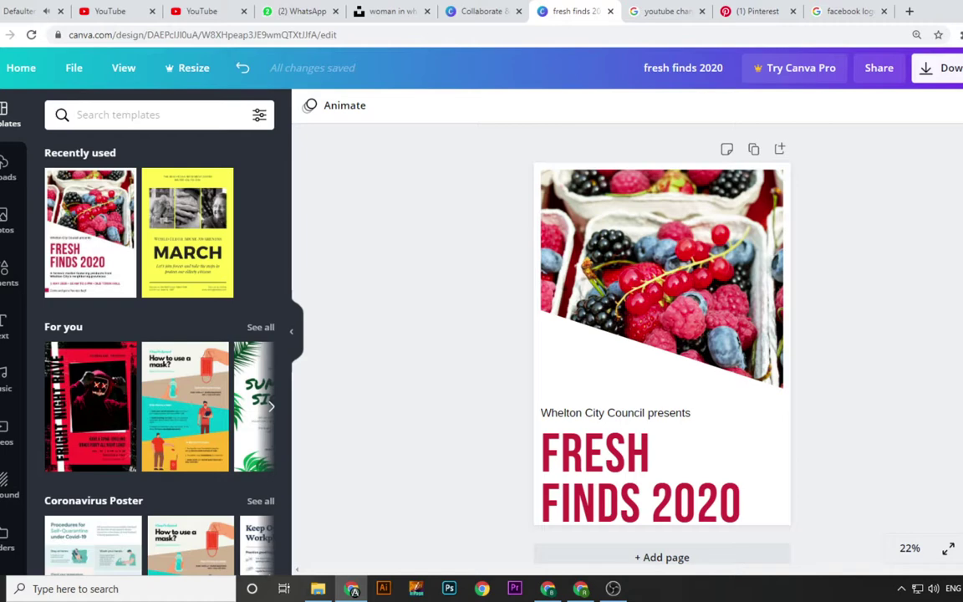
pyautogui.click(636, 285)
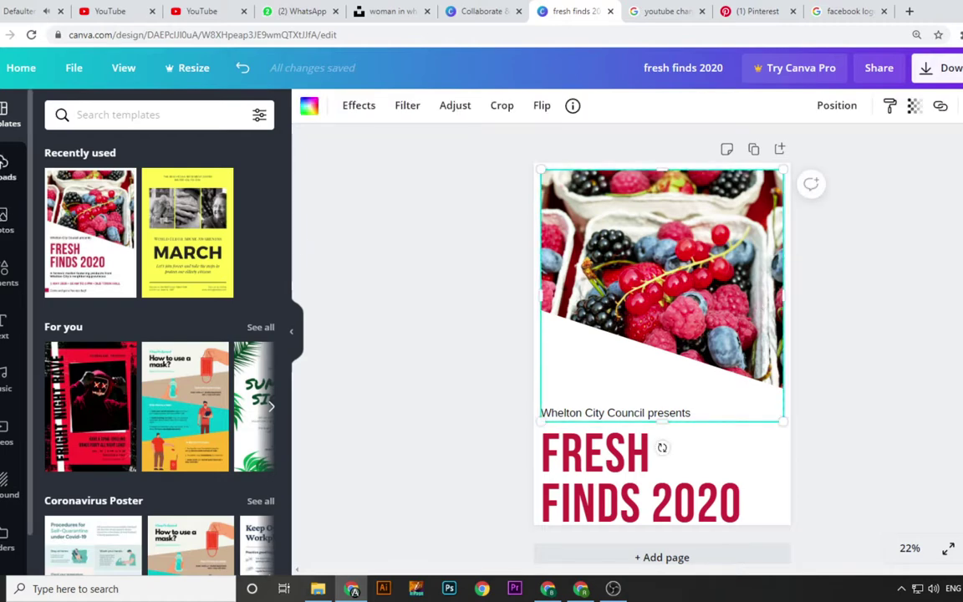
pyautogui.click(4, 215)
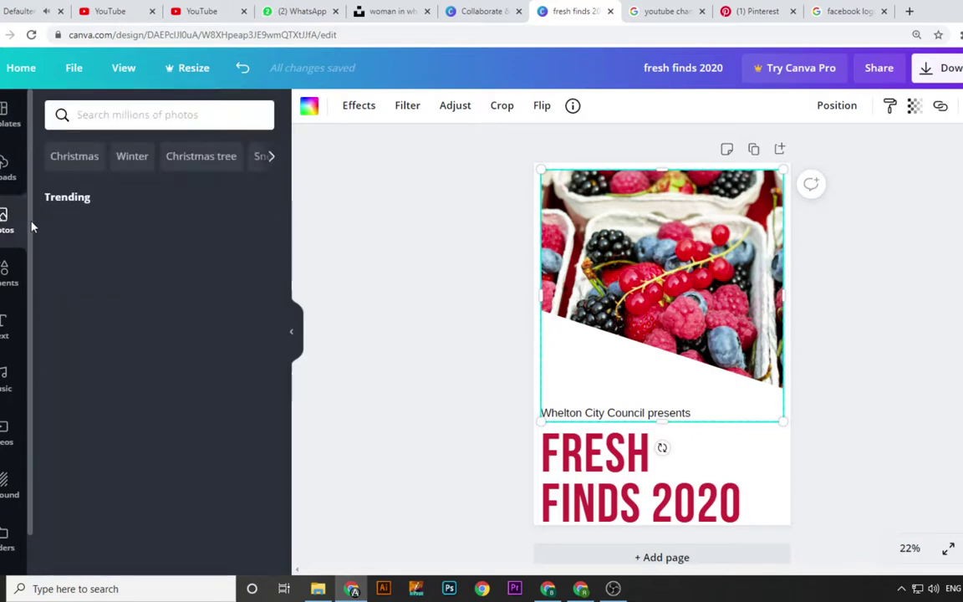
pyautogui.click(6, 164)
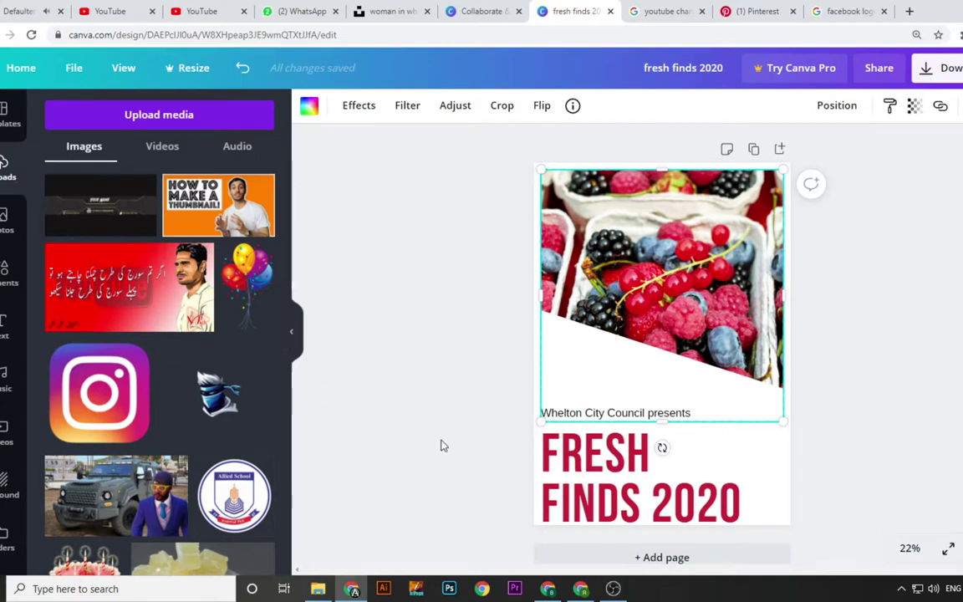
# Drag the uploaded yellow sweet-cubes image onto the berries photo frame to replace it.
pyautogui.scroll(-1, 441, 445)
pyautogui.scroll(-3, 215, 508)
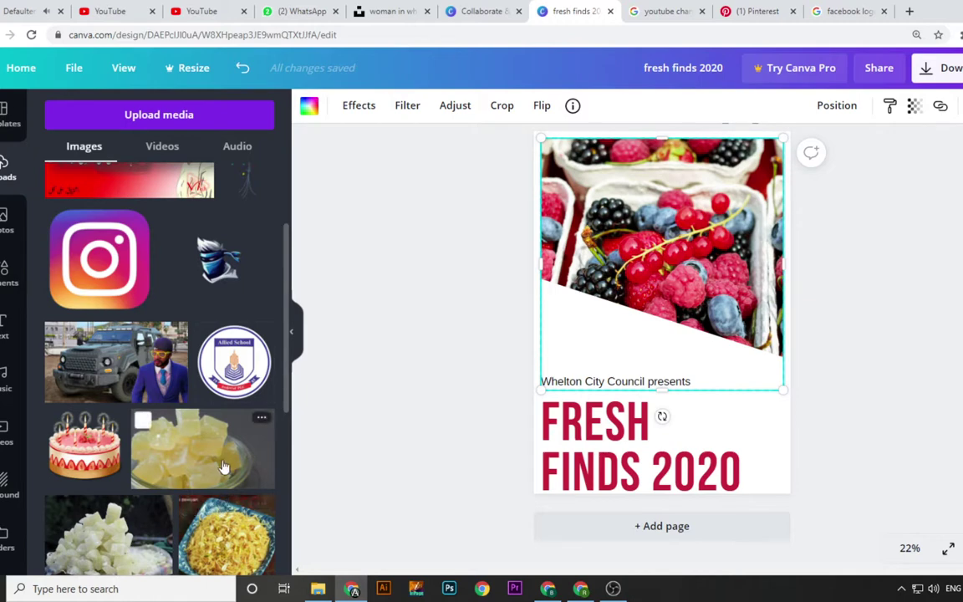
pyautogui.moveTo(200, 451); pyautogui.dragTo(674, 274)
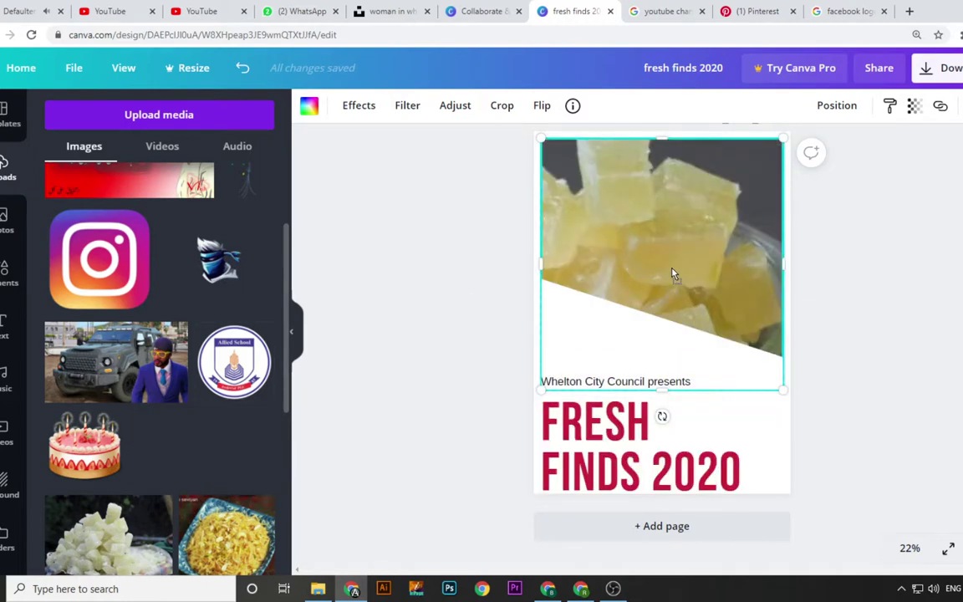
pyautogui.click(876, 316)
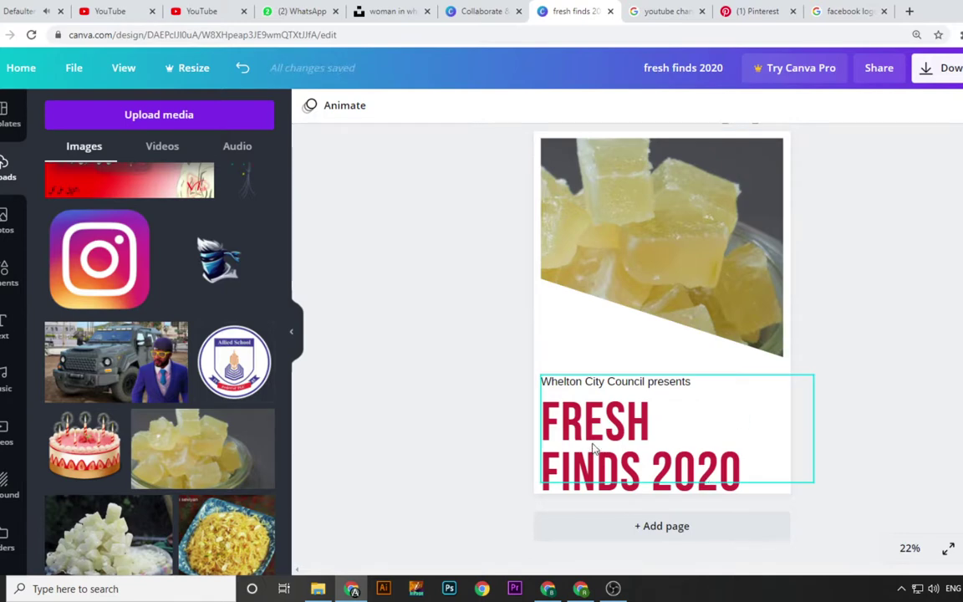
pyautogui.click(659, 408)
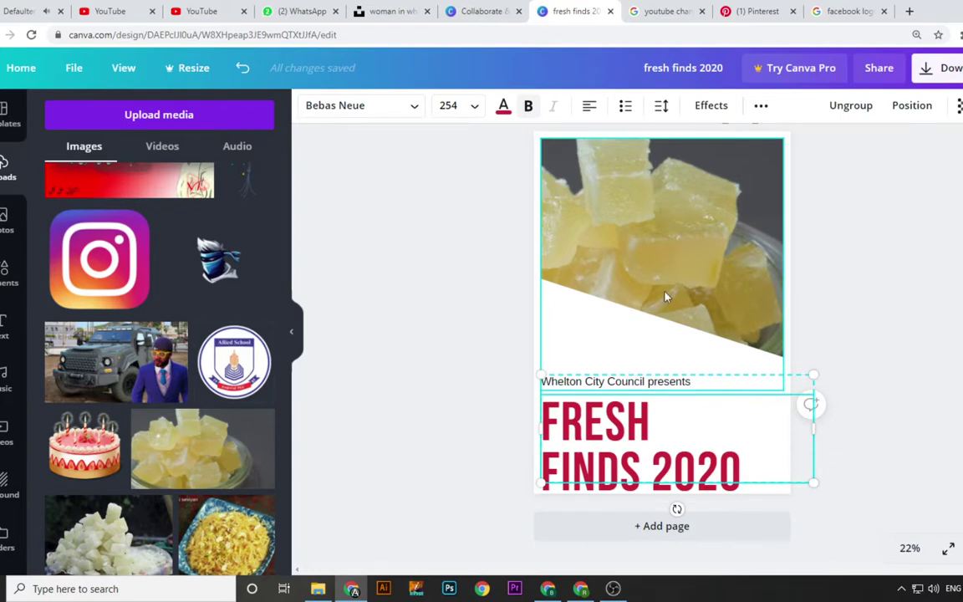
# Replace the word FINDS with PETHA in the red heading.
pyautogui.moveTo(640, 476); pyautogui.dragTo(512, 470)
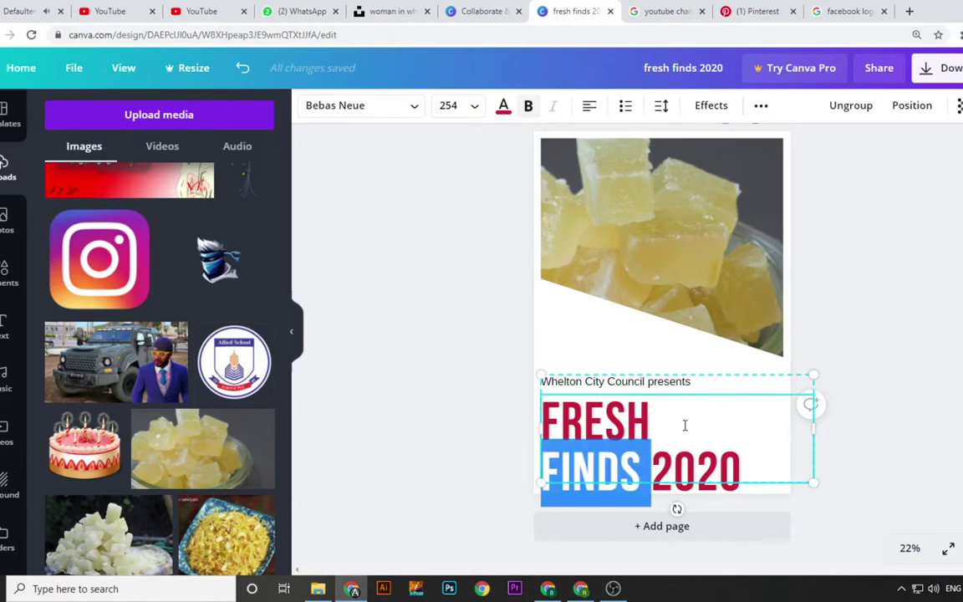
pyautogui.write('PET')
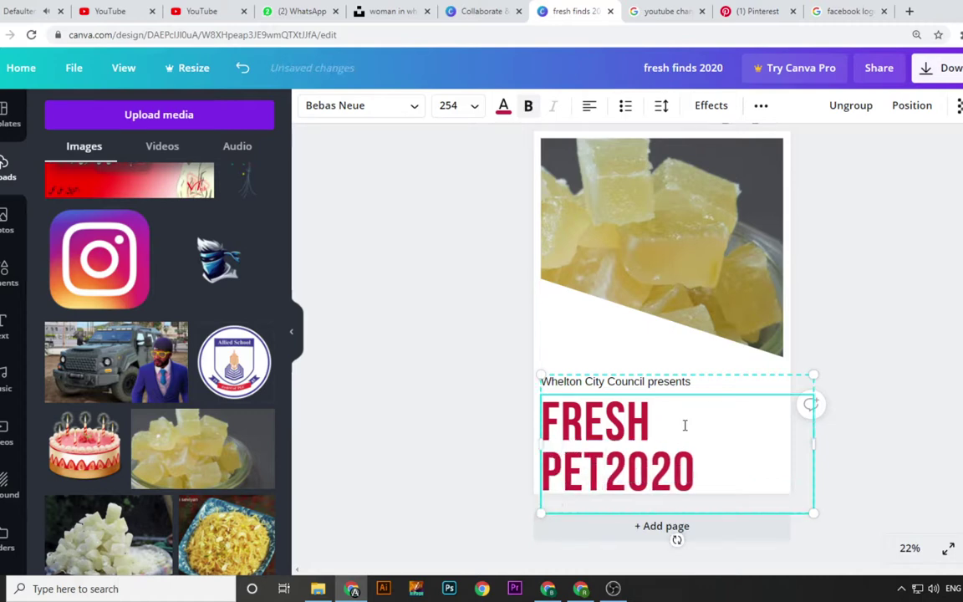
pyautogui.write('HA')
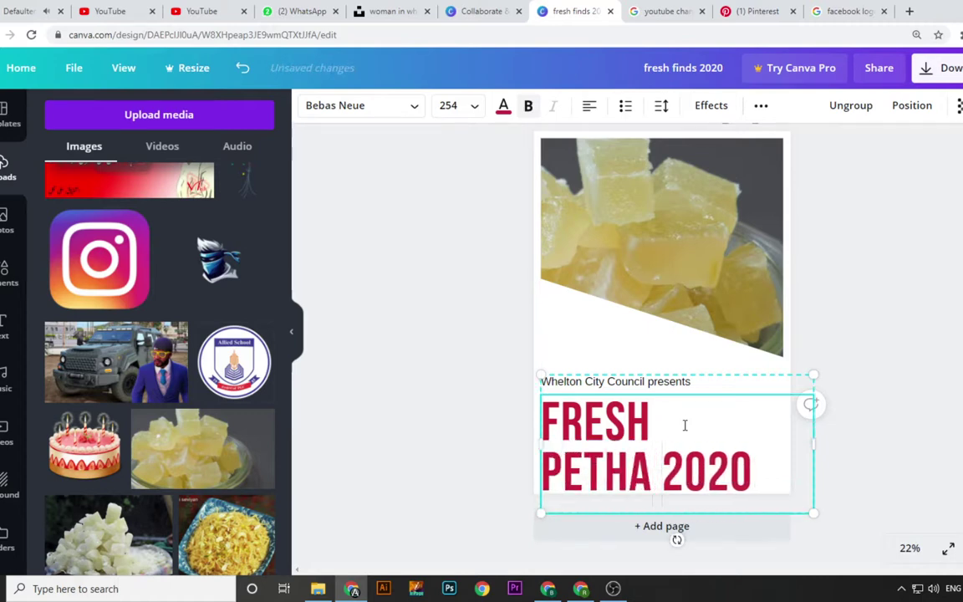
pyautogui.click(891, 461)
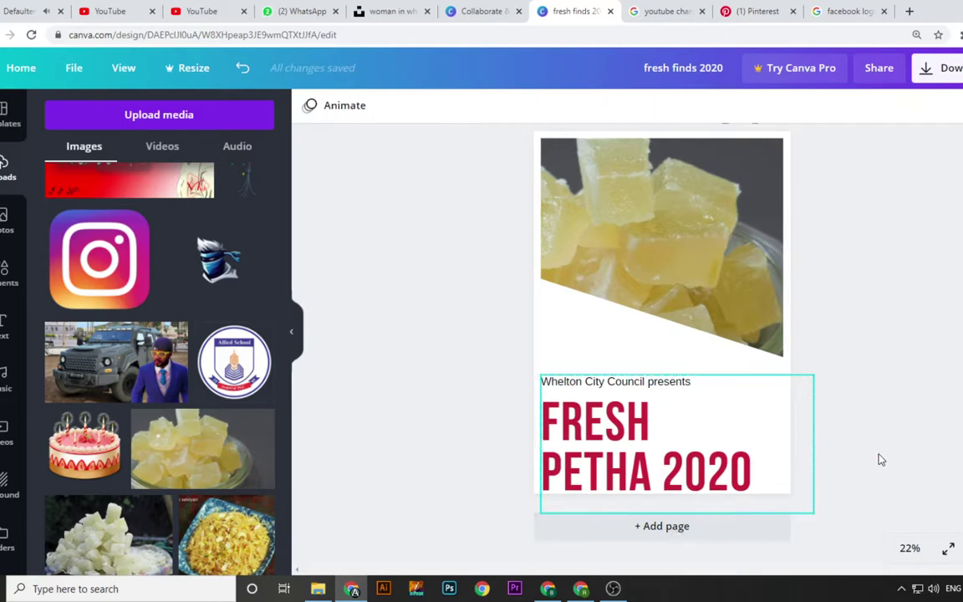
# Delete the 'Whelton City Council presents' line above the FRESH PETHA 2020 heading, then switch to OBS Studio.
pyautogui.click(600, 388)
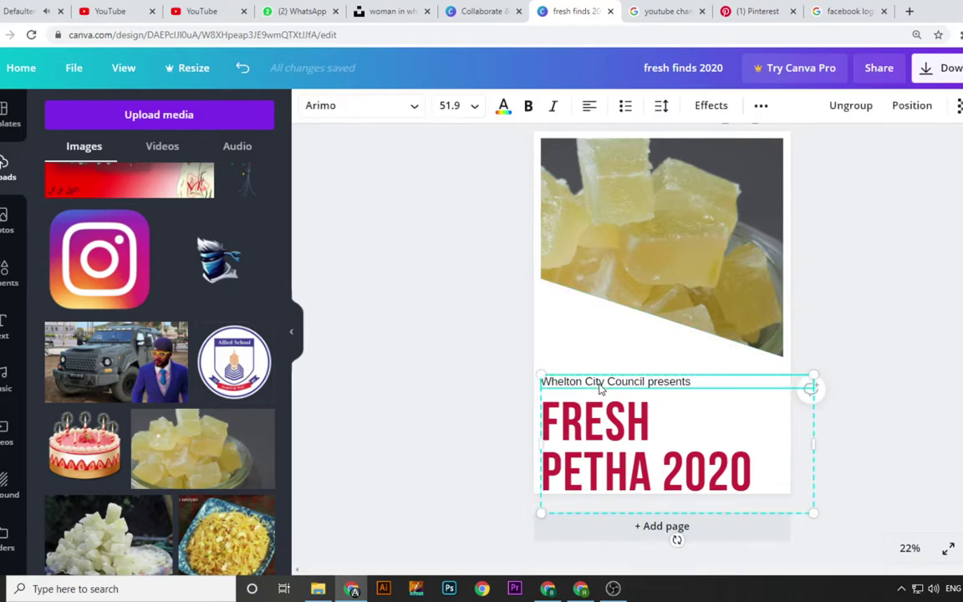
pyautogui.press('Delete')
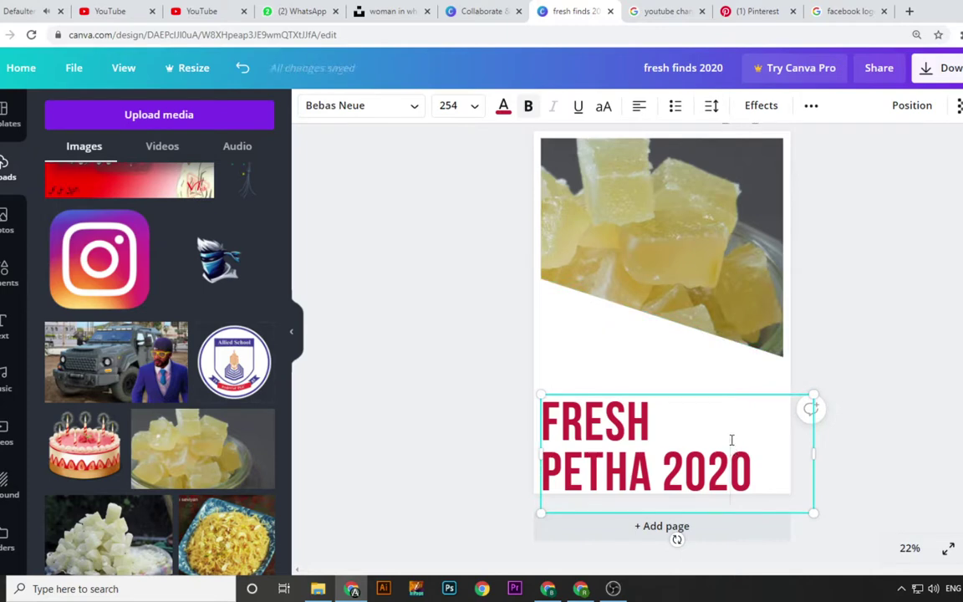
pyautogui.click(733, 472)
pyautogui.click(870, 473)
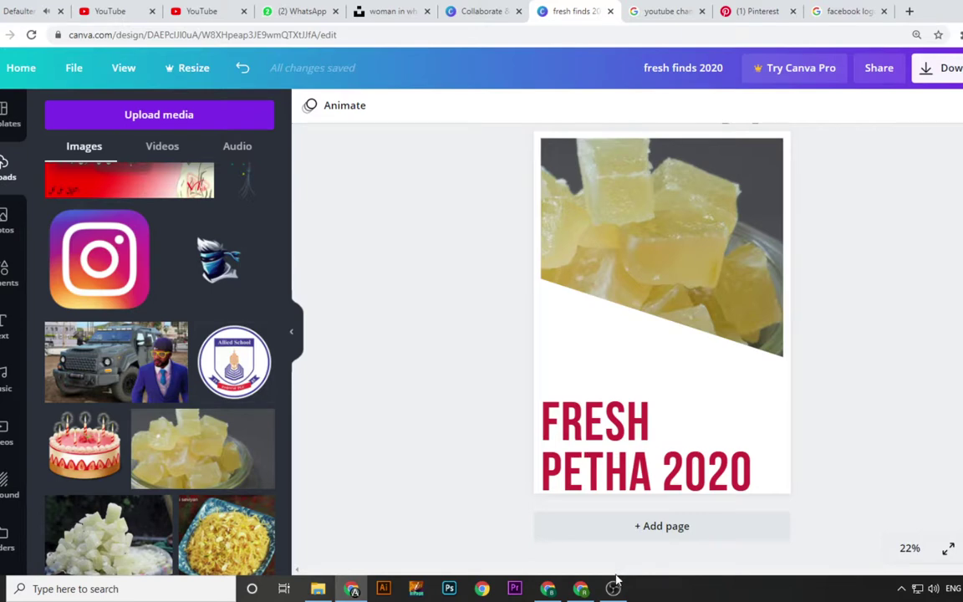
pyautogui.click(614, 589)
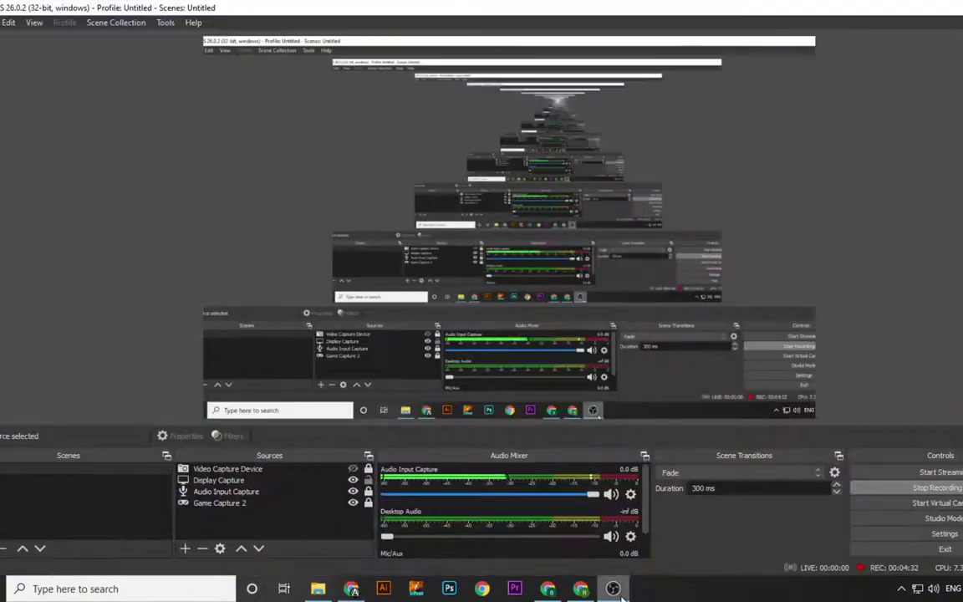